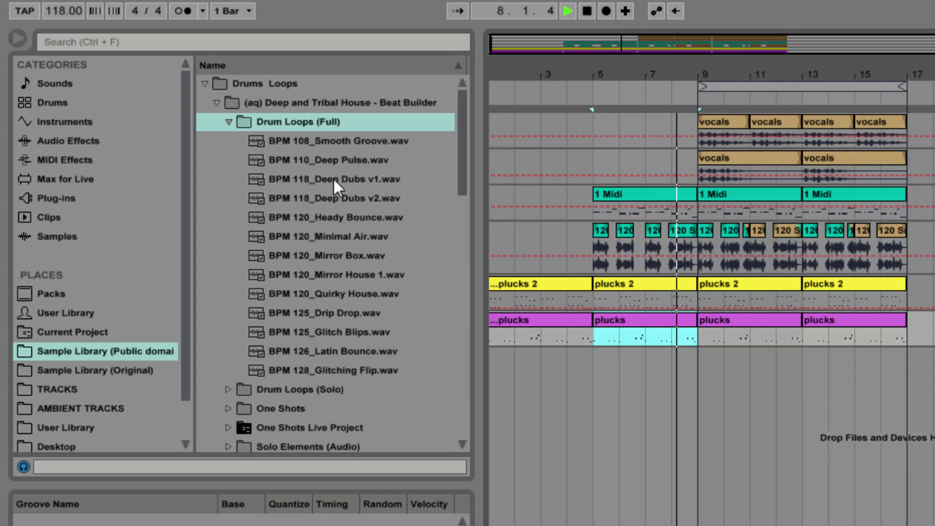
- Try the BPM 118_Deep Dubs v1 and v2 loops at bar 9 on a new audio track and play the arrangement
{"action": "left_click_drag", "start_coordinate": [334, 179], "coordinate": [721, 400]}
{"action": "left_click_drag", "start_coordinate": [329, 196], "coordinate": [702, 394]}
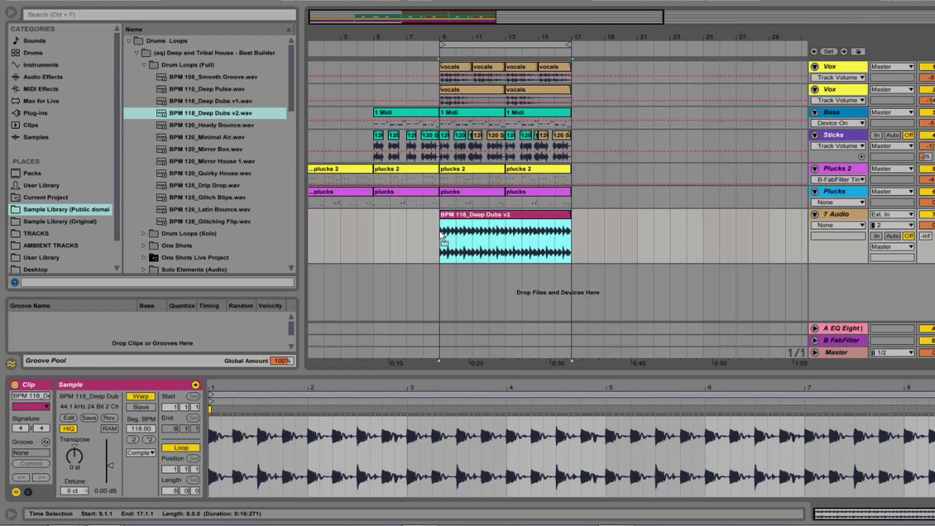
{"action": "key", "text": "space"}
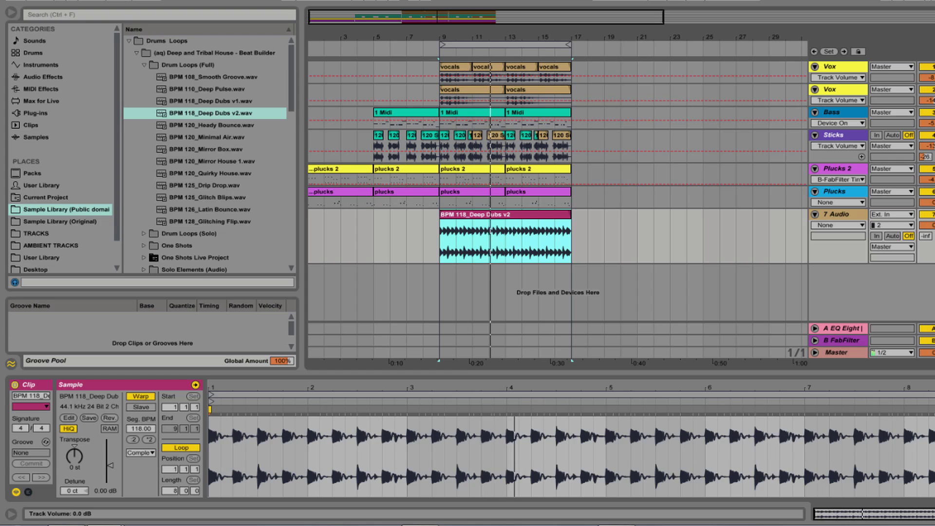
- Place the BPM 120_Minimal Air loop at bar 9 and BPM 120_Mirror Box at bar 13, trimming the latter to end at bar 17
{"action": "left_click", "coordinate": [201, 135]}
{"action": "left_click_drag", "start_coordinate": [397, 195], "coordinate": [441, 224]}
{"action": "left_click_drag", "start_coordinate": [212, 146], "coordinate": [508, 234]}
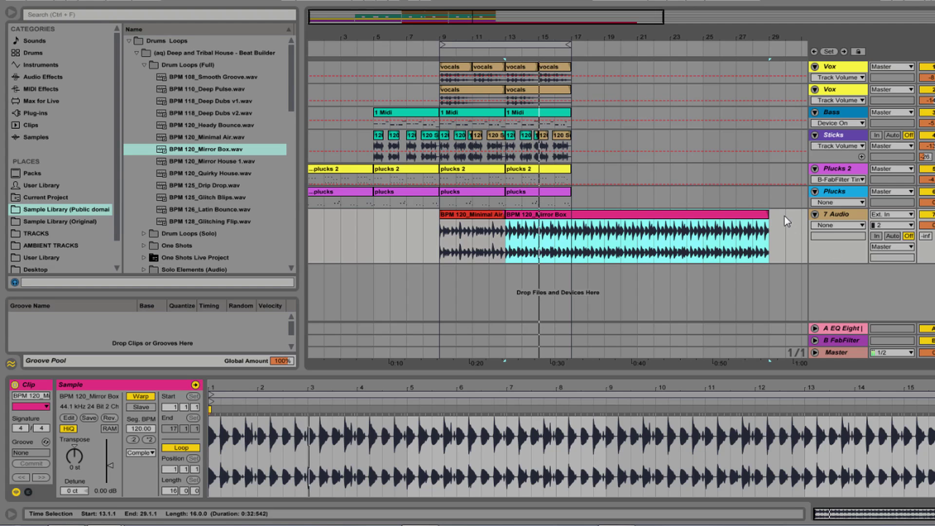
{"action": "left_click_drag", "start_coordinate": [766, 214], "coordinate": [572, 216]}
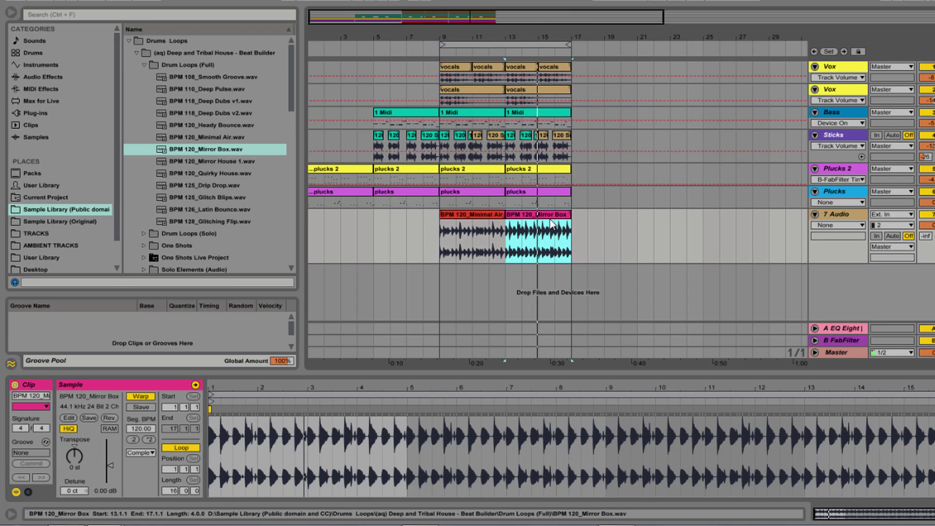
- Delete the Minimal Air clip and move the Mirror Box clip to bar 9 in its place
{"action": "left_click", "coordinate": [489, 214]}
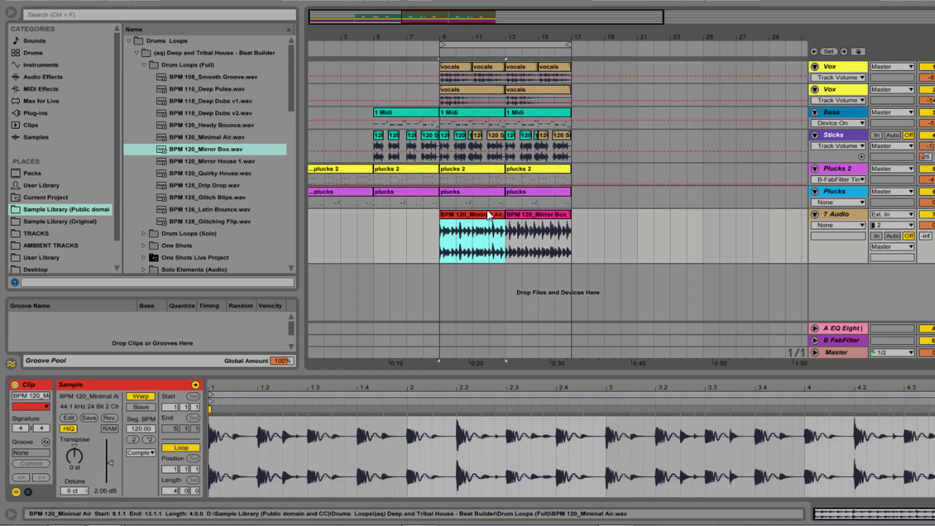
{"action": "key", "text": "Delete"}
{"action": "left_click_drag", "start_coordinate": [545, 216], "coordinate": [478, 220]}
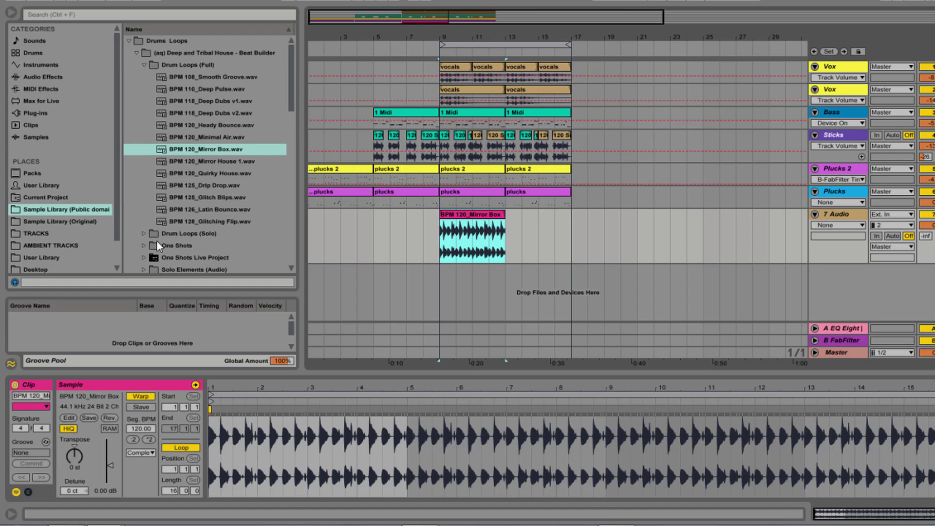
- Expand the Drum Loops (Solo) folder and preview the BPM 120_Mirror Box Bass Drum Perc and Top Perc stems
{"action": "left_click", "coordinate": [191, 230]}
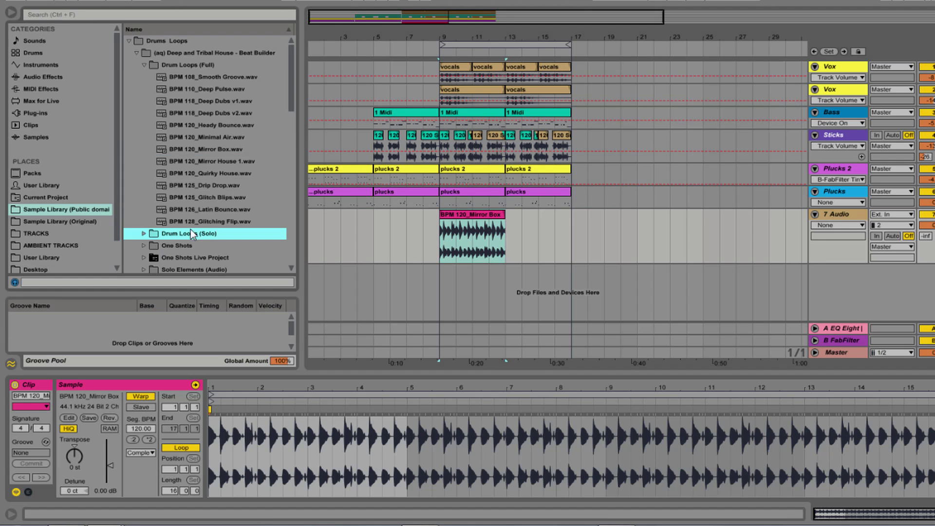
{"action": "left_click", "coordinate": [145, 234]}
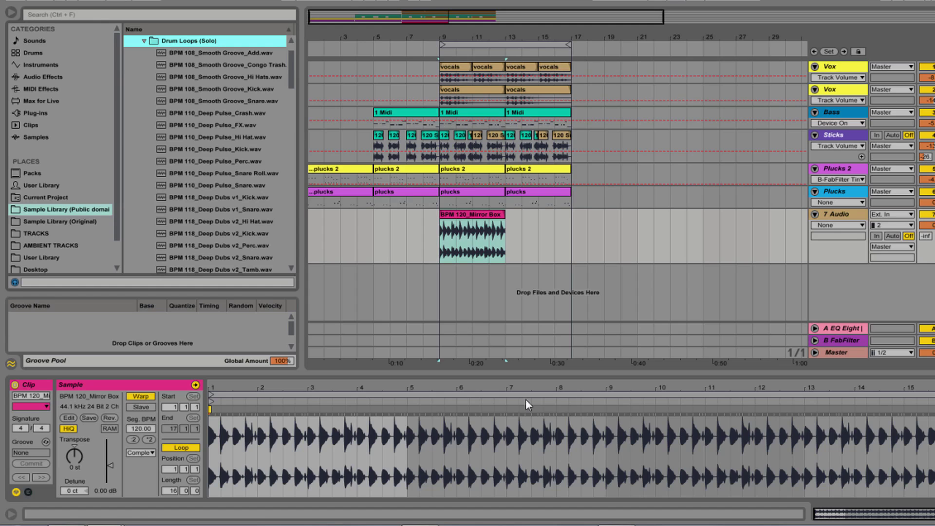
{"action": "scroll", "coordinate": [234, 172], "scroll_direction": "down", "scroll_amount": 4}
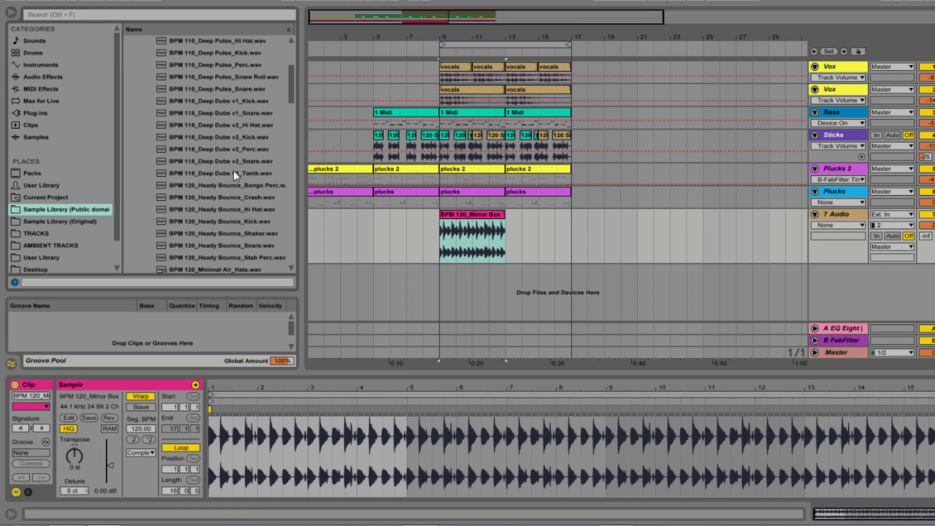
{"action": "scroll", "coordinate": [234, 175], "scroll_direction": "down", "scroll_amount": 4}
{"action": "scroll", "coordinate": [247, 195], "scroll_direction": "down", "scroll_amount": 2}
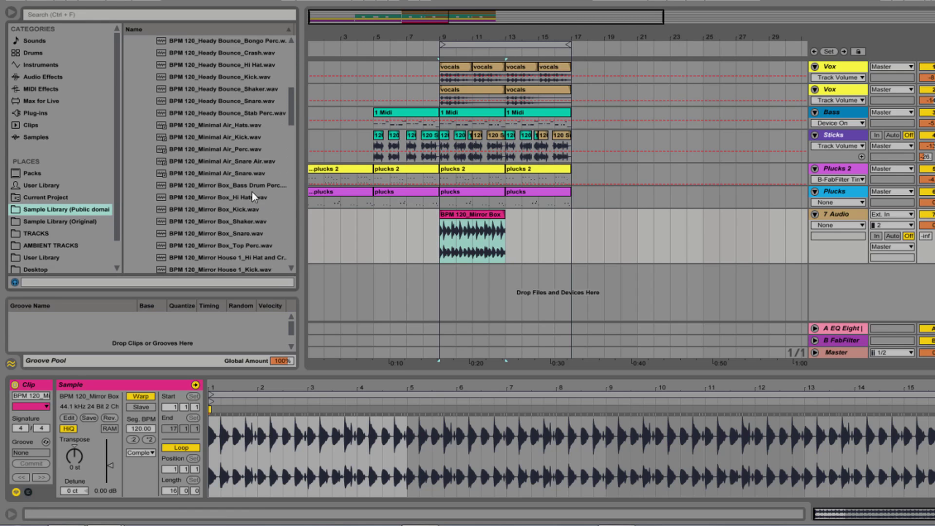
{"action": "left_click", "coordinate": [262, 185]}
{"action": "left_click", "coordinate": [257, 246]}
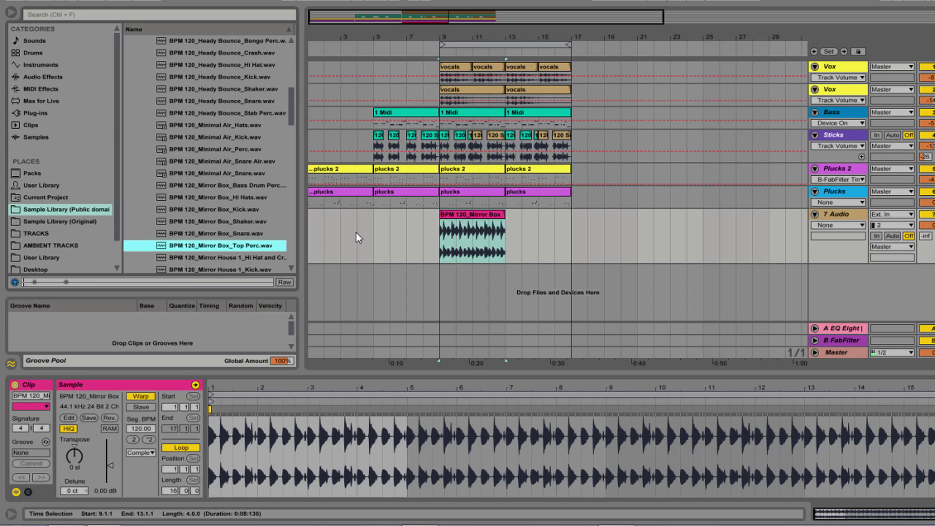
- Delete the 7 Audio track that holds the full Mirror Box loop
{"action": "left_click_drag", "start_coordinate": [488, 25], "coordinate": [488, 54]}
{"action": "key", "text": "minus"}
{"action": "key", "text": "minus"}
{"action": "left_click", "coordinate": [847, 211]}
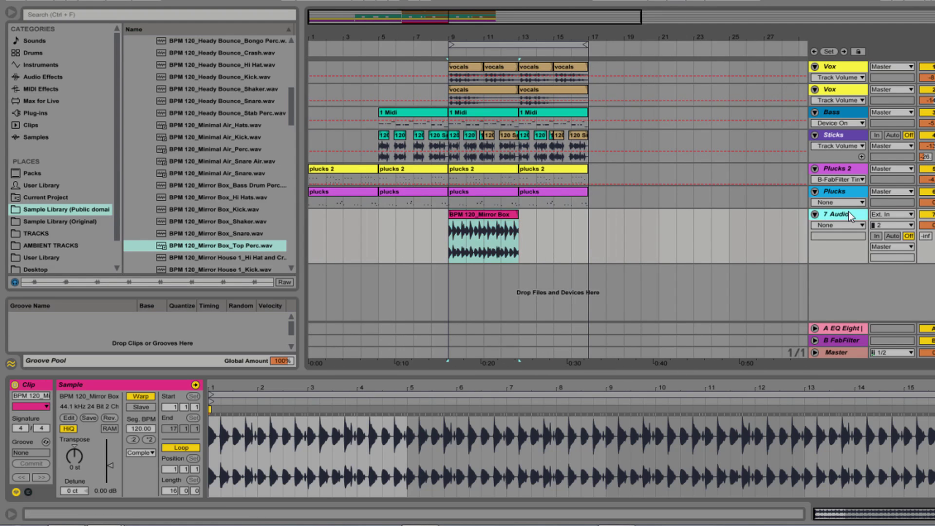
{"action": "key", "text": "Delete"}
- Place the six BPM 120_Mirror Box stems, from Bass Drum Perc to Top Perc, on separate new audio tracks at bar 9
{"action": "scroll", "coordinate": [248, 246], "scroll_direction": "down", "scroll_amount": 2}
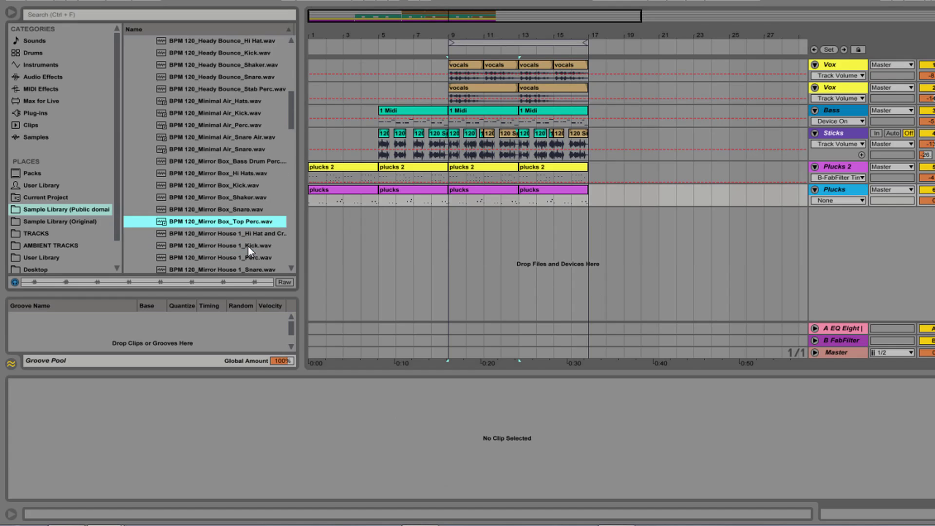
{"action": "scroll", "coordinate": [247, 246], "scroll_direction": "up", "scroll_amount": 1}
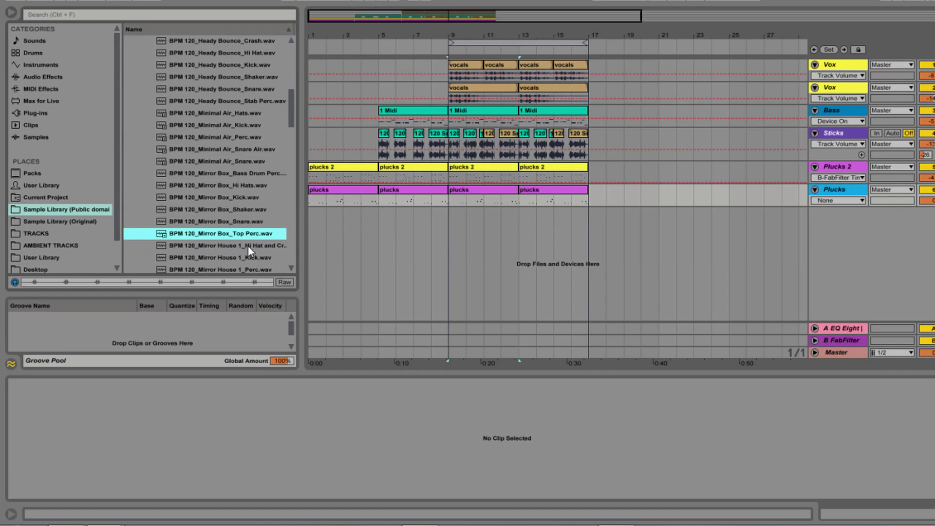
{"action": "left_click", "coordinate": [241, 175], "text": "shift"}
{"action": "left_click_drag", "start_coordinate": [241, 175], "coordinate": [447, 223]}
{"action": "key", "text": "ctrl"}
- Trim the Mirror Box Bass Drum Perc and Hi Hats clips to end at bar 17
{"action": "scroll", "coordinate": [532, 207], "scroll_direction": "up", "scroll_amount": 2}
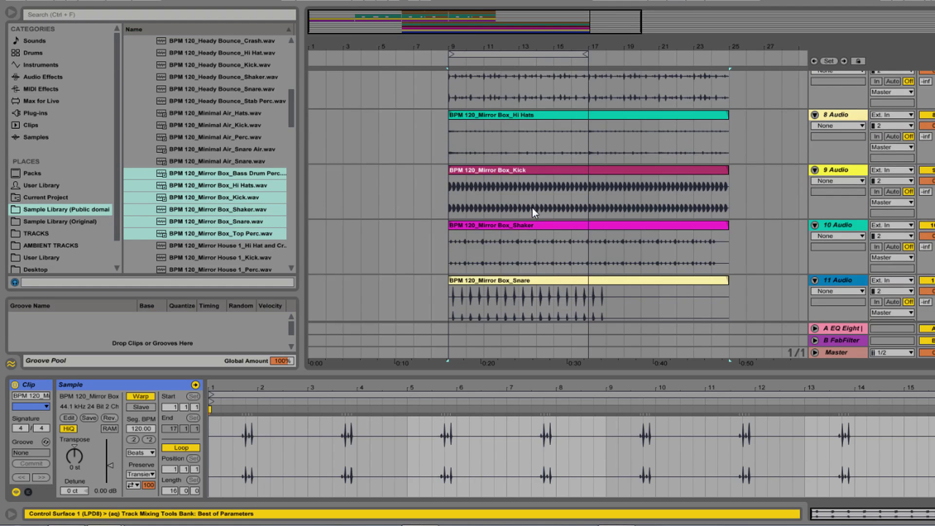
{"action": "scroll", "coordinate": [532, 208], "scroll_direction": "up", "scroll_amount": 6}
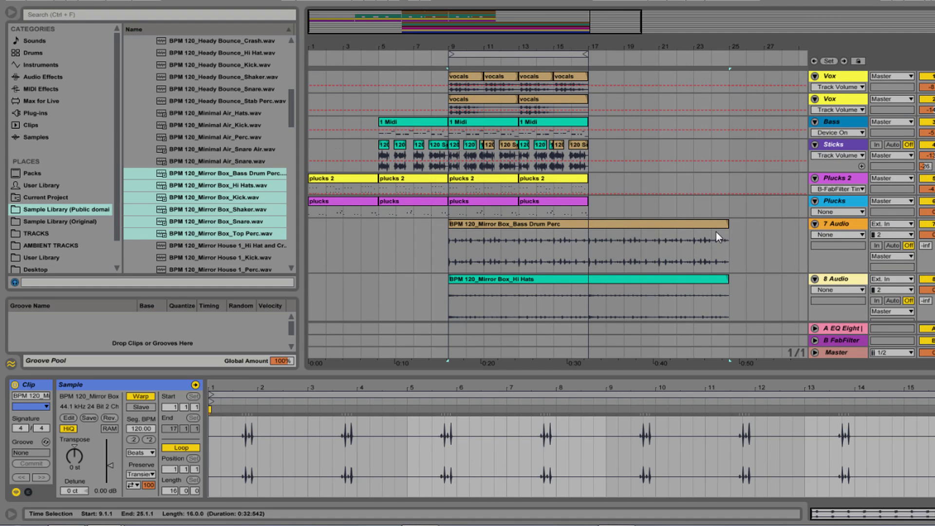
{"action": "left_click", "coordinate": [510, 226]}
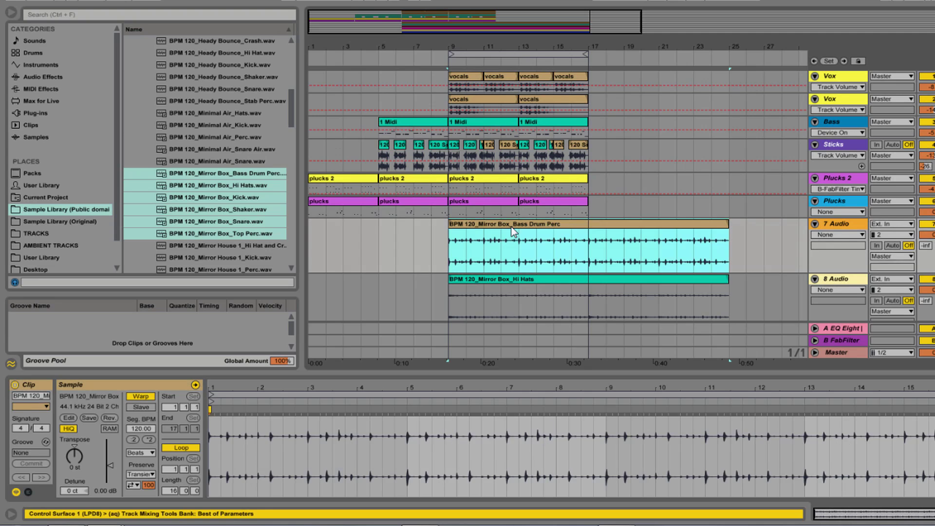
{"action": "scroll", "coordinate": [650, 203], "scroll_direction": "down", "scroll_amount": 3}
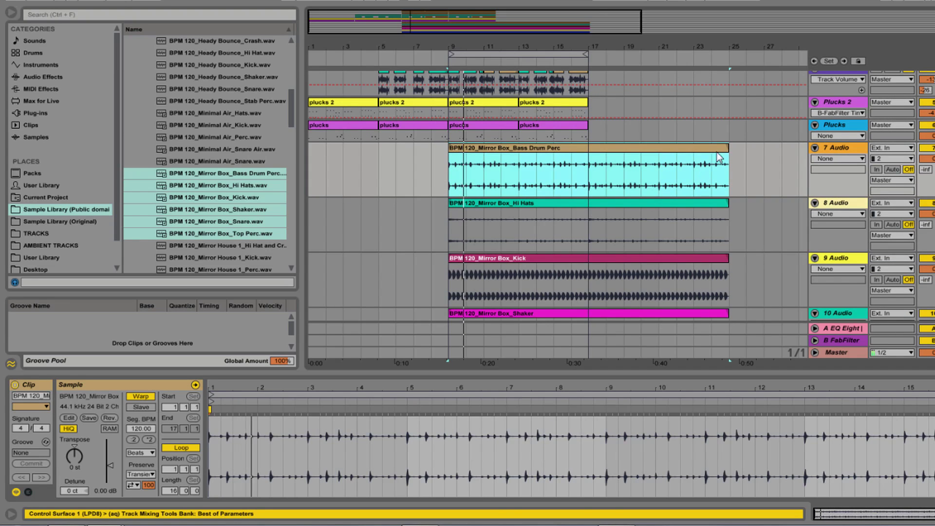
{"action": "left_click_drag", "start_coordinate": [723, 155], "coordinate": [588, 155]}
{"action": "scroll", "coordinate": [669, 179], "scroll_direction": "down", "scroll_amount": 1}
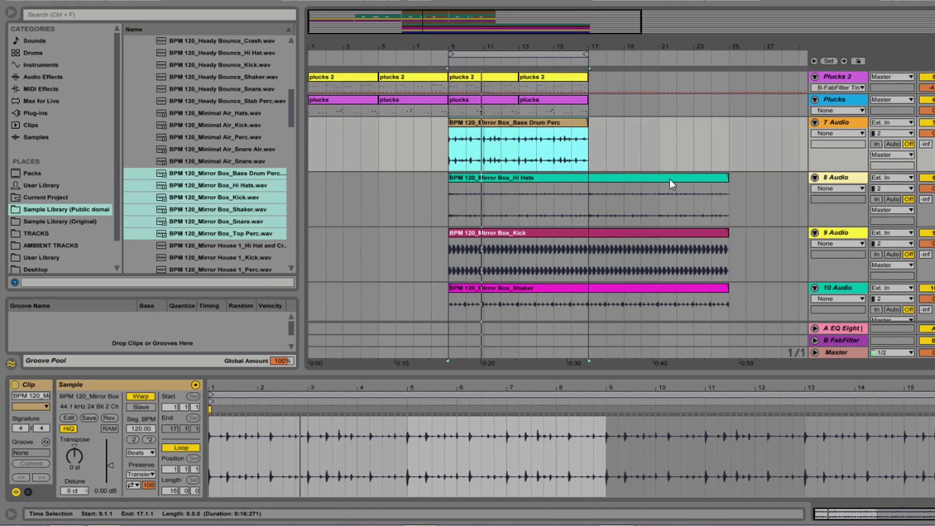
{"action": "left_click_drag", "start_coordinate": [727, 190], "coordinate": [579, 189]}
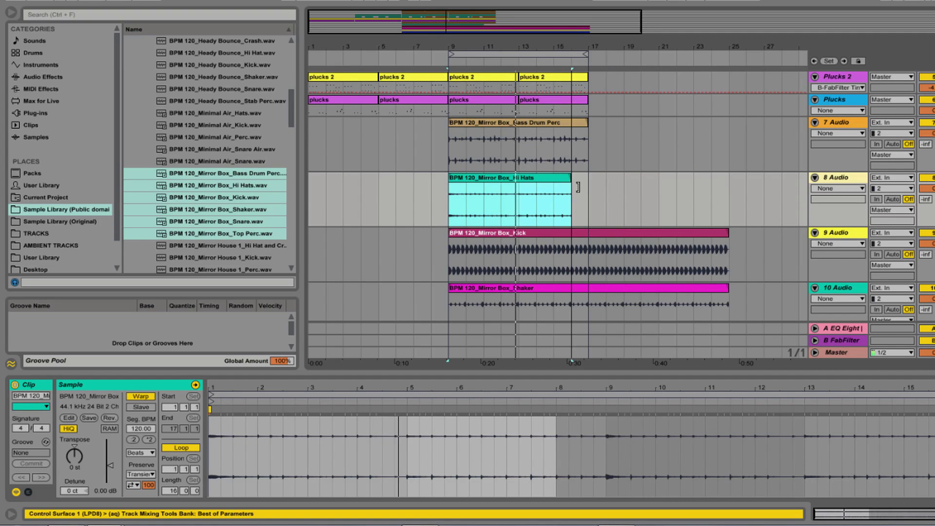
{"action": "left_click_drag", "start_coordinate": [567, 182], "coordinate": [587, 181]}
- Trim the Mirror Box Kick, Shaker, Snare and Top Perc clips together to end at bar 17
{"action": "scroll", "coordinate": [807, 217], "scroll_direction": "down", "scroll_amount": 3}
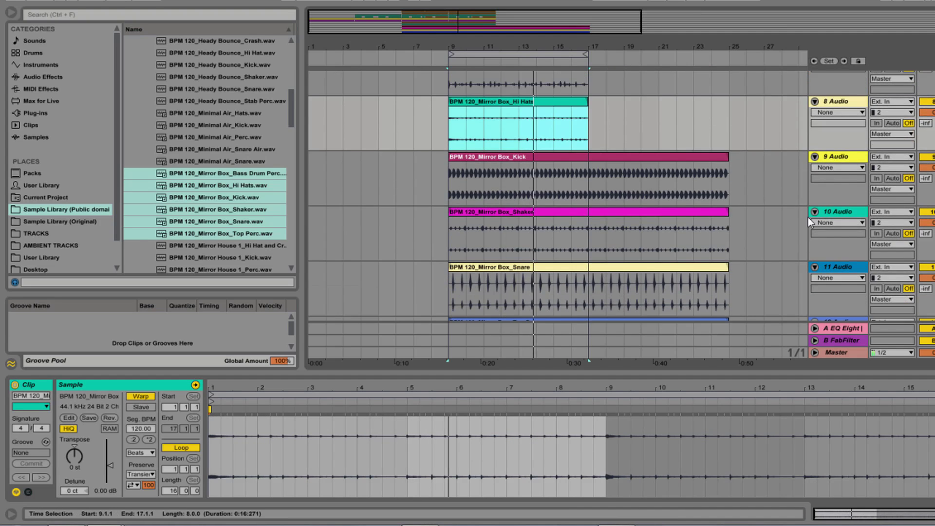
{"action": "left_click", "coordinate": [709, 161]}
{"action": "scroll", "coordinate": [709, 271], "scroll_direction": "down", "scroll_amount": 1}
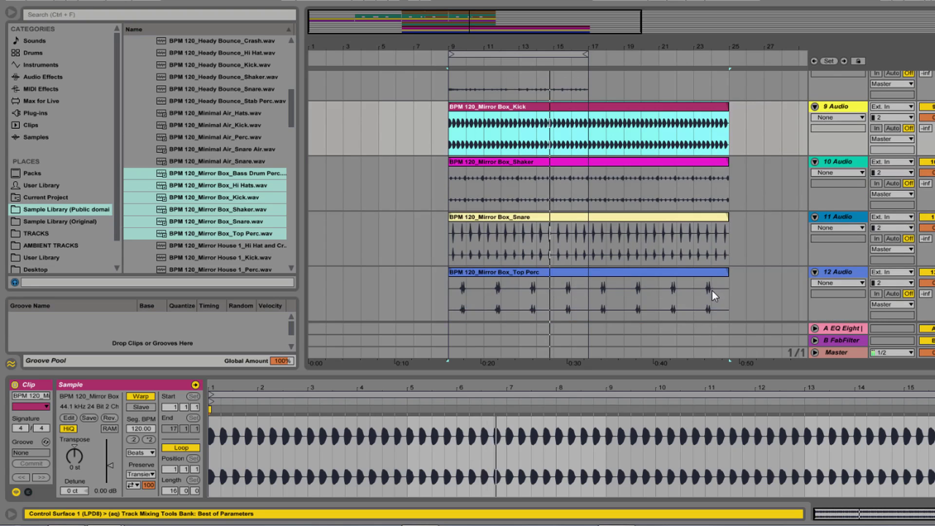
{"action": "left_click", "coordinate": [724, 278], "text": "shift"}
{"action": "left_click_drag", "start_coordinate": [723, 278], "coordinate": [584, 244]}
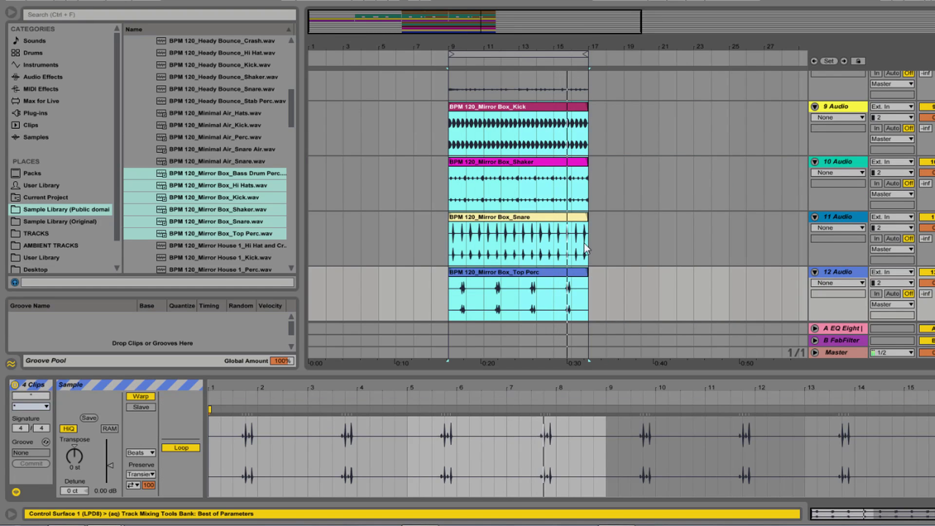
- Duplicate the looped time range from bar 9 to bar 17 across all tracks
{"action": "scroll", "coordinate": [562, 203], "scroll_direction": "up", "scroll_amount": 5}
{"action": "scroll", "coordinate": [562, 203], "scroll_direction": "up", "scroll_amount": 1}
{"action": "right_click", "coordinate": [535, 56]}
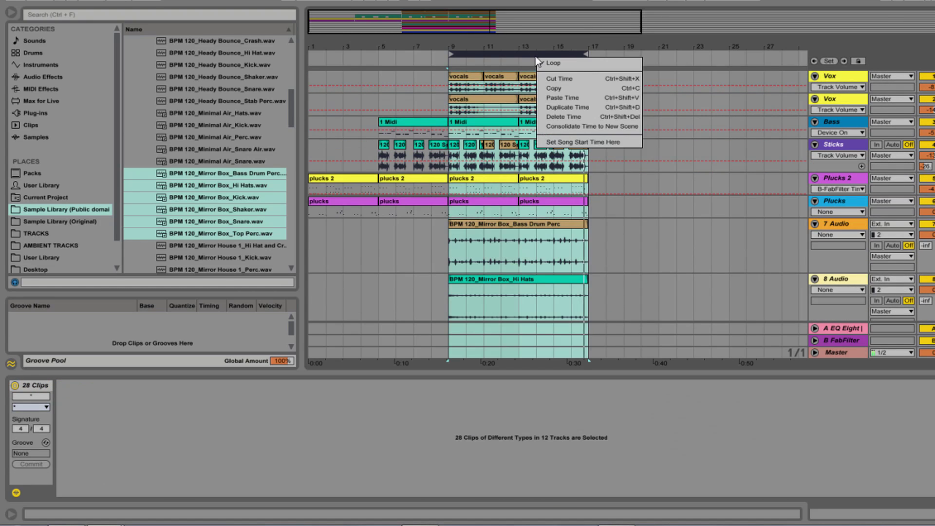
{"action": "left_click", "coordinate": [557, 103]}
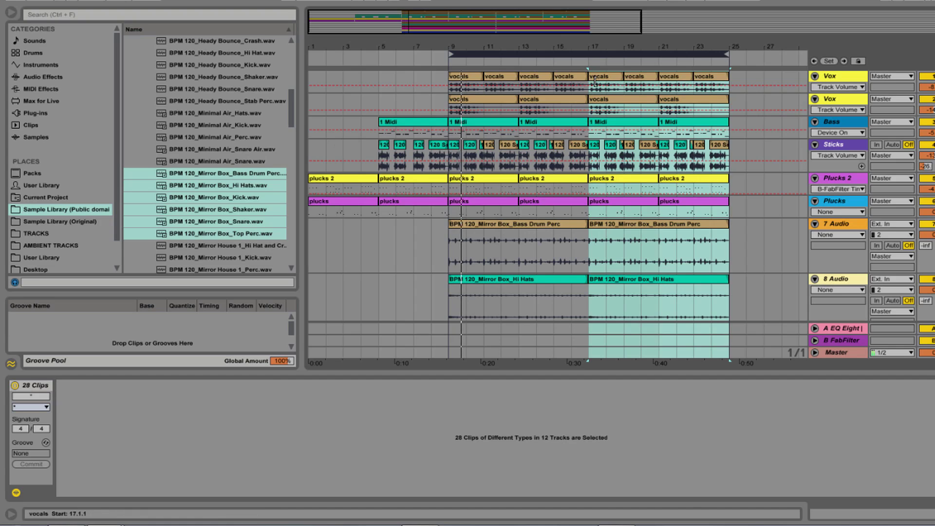
- Delete the duplicated Bass Drum Perc and Hi Hats clips from bars 17 to 25
{"action": "scroll", "coordinate": [625, 175], "scroll_direction": "down", "scroll_amount": 2}
{"action": "left_click", "coordinate": [624, 175]}
{"action": "key", "text": "Delete"}
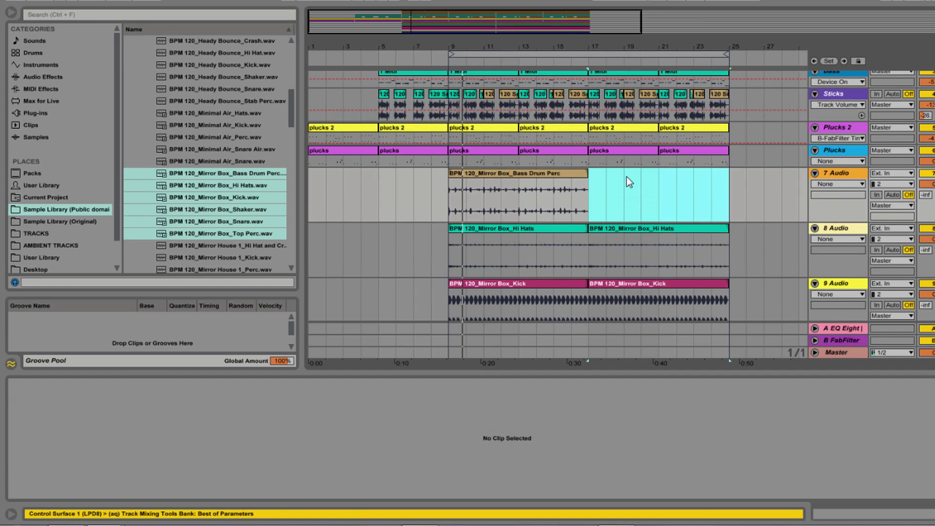
{"action": "scroll", "coordinate": [624, 174], "scroll_direction": "down", "scroll_amount": 1}
{"action": "left_click", "coordinate": [624, 171]}
{"action": "key", "text": "Delete"}
- Delete the duplicated Shaker and Top Perc clips from bars 17 to 25
{"action": "scroll", "coordinate": [627, 213], "scroll_direction": "down", "scroll_amount": 1}
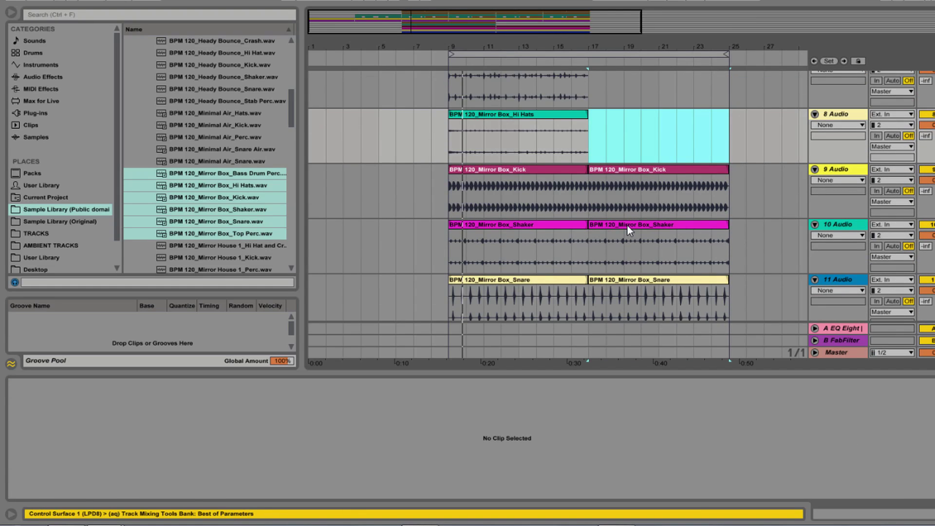
{"action": "left_click", "coordinate": [627, 226]}
{"action": "key", "text": "Delete"}
{"action": "scroll", "coordinate": [626, 224], "scroll_direction": "down", "scroll_amount": 1}
{"action": "key", "text": "Delete"}
{"action": "left_click", "coordinate": [632, 269]}
{"action": "key", "text": "Delete"}
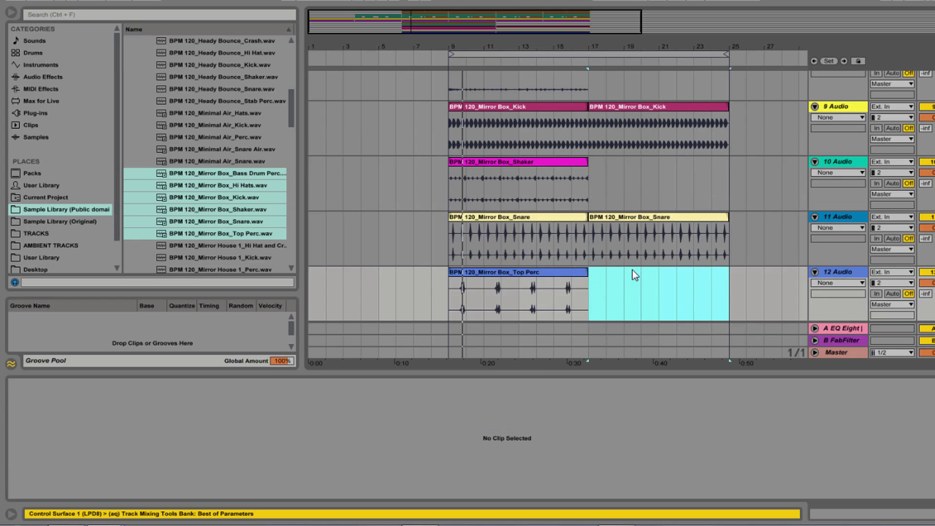
- Play the arrangement from about bar 15 and review the drum stem tracks around the transition at bar 17
{"action": "scroll", "coordinate": [605, 271], "scroll_direction": "up", "scroll_amount": 1}
{"action": "scroll", "coordinate": [606, 271], "scroll_direction": "up", "scroll_amount": 3}
{"action": "left_click", "coordinate": [561, 61]}
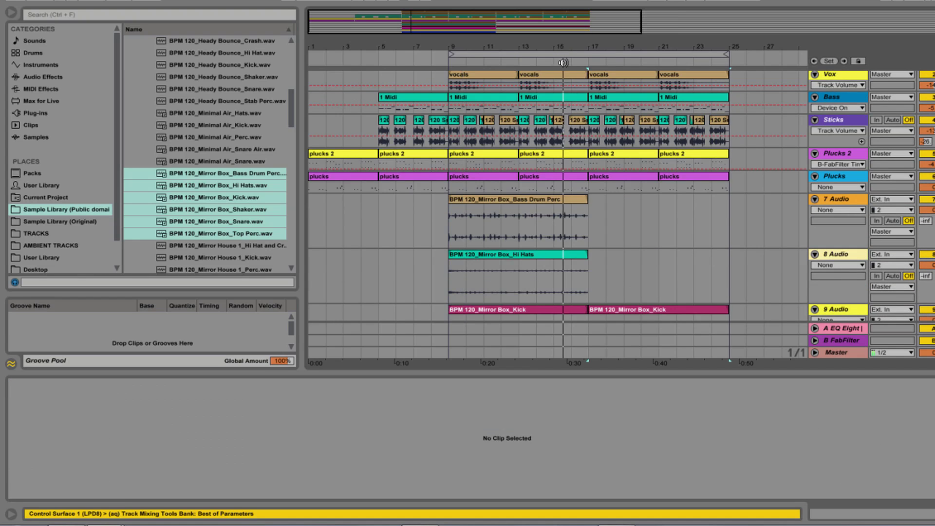
{"action": "scroll", "coordinate": [606, 178], "scroll_direction": "down", "scroll_amount": 1}
{"action": "scroll", "coordinate": [607, 178], "scroll_direction": "down", "scroll_amount": 3}
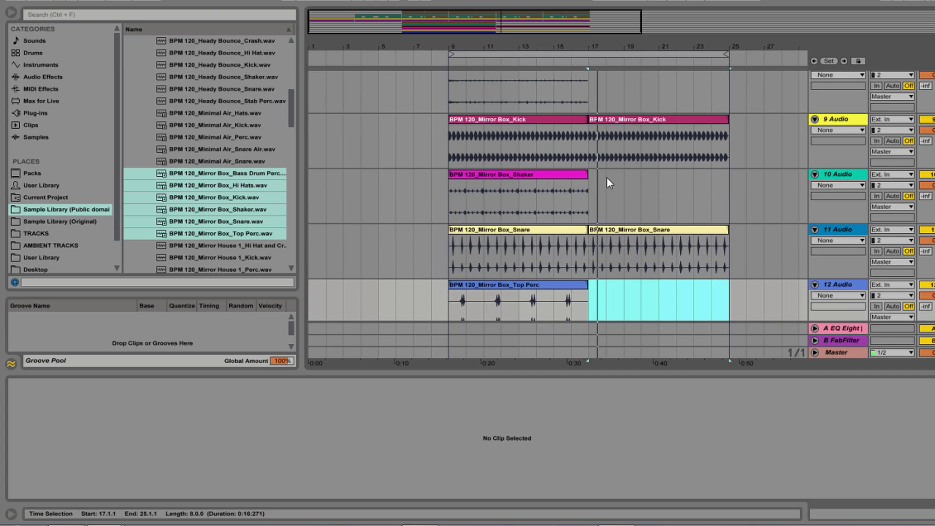
{"action": "scroll", "coordinate": [607, 177], "scroll_direction": "down", "scroll_amount": 1}
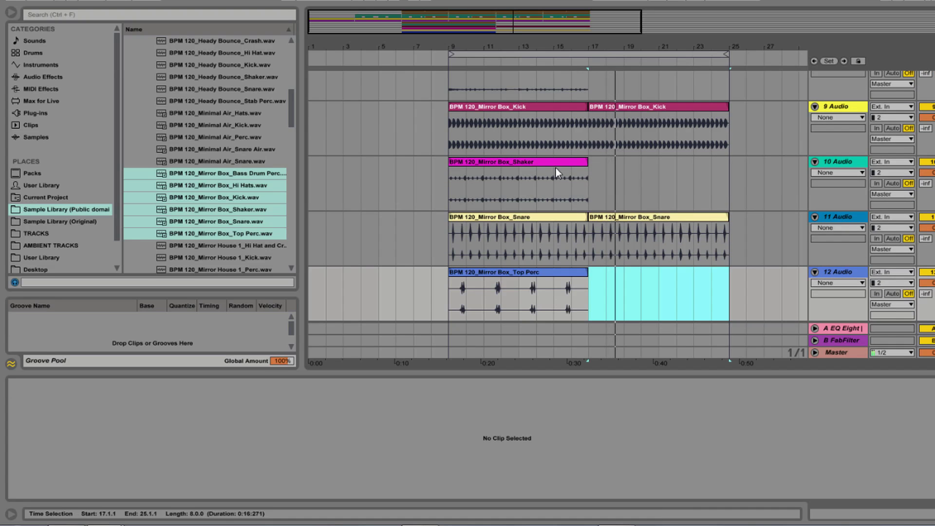
- Examine the Sticks clips from bar 17 onward alongside the Mirror Box drum stem tracks
{"action": "scroll", "coordinate": [619, 158], "scroll_direction": "up", "scroll_amount": 3}
{"action": "scroll", "coordinate": [619, 158], "scroll_direction": "up", "scroll_amount": 4}
{"action": "left_click", "coordinate": [600, 144]}
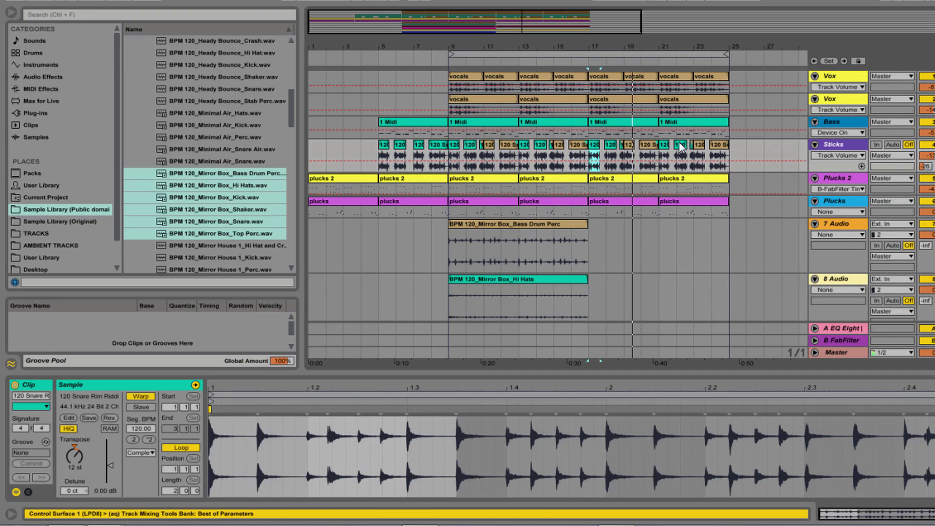
{"action": "scroll", "coordinate": [657, 140], "scroll_direction": "down", "scroll_amount": 3}
{"action": "left_click", "coordinate": [656, 140]}
{"action": "scroll", "coordinate": [655, 145], "scroll_direction": "down", "scroll_amount": 3}
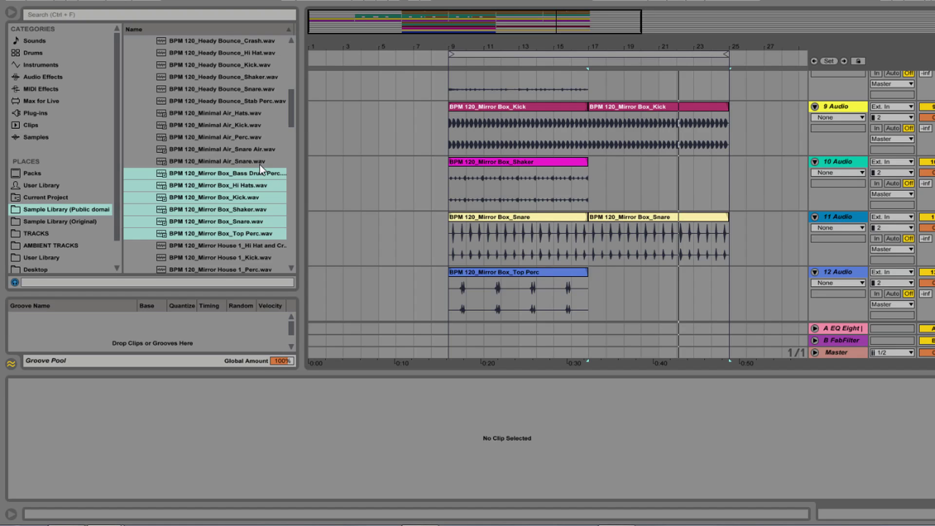
- Collapse the Drum Loops (Solo) folder and preview the BPM 120_Quirky House and BPM 125_Drip Drop full loops
{"action": "key", "text": "Left"}
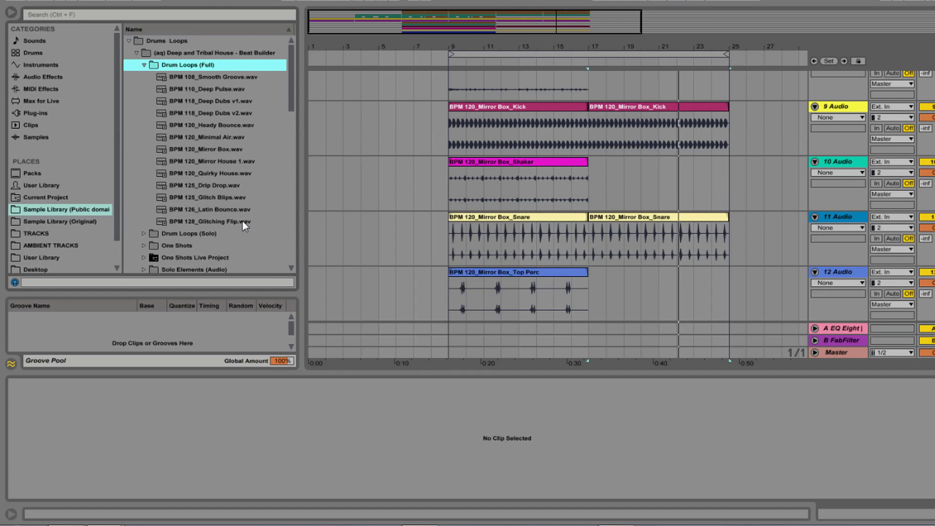
{"action": "left_click", "coordinate": [236, 172]}
{"action": "left_click", "coordinate": [230, 184]}
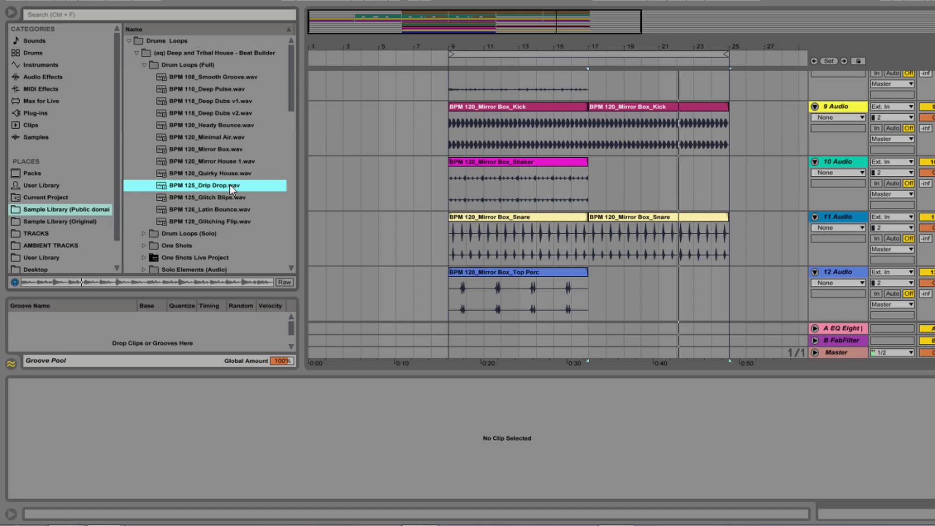
- Place the BPM 125_Drip Drop_Drips Perc solo loop on track 12 at bar 17 and duplicate it to fill up to bar 25
{"action": "scroll", "coordinate": [147, 138], "scroll_direction": "down", "scroll_amount": 2}
{"action": "left_click", "coordinate": [145, 159]}
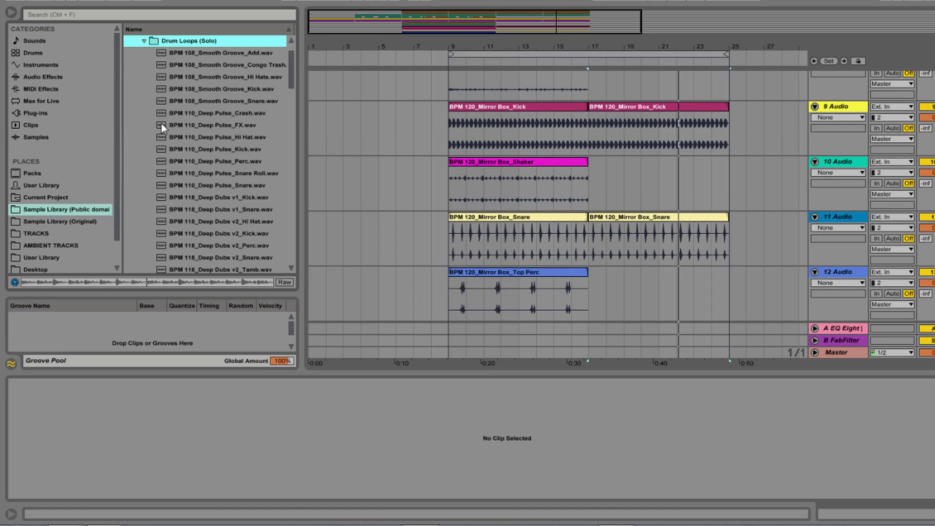
{"action": "scroll", "coordinate": [228, 145], "scroll_direction": "up", "scroll_amount": 1}
{"action": "scroll", "coordinate": [228, 144], "scroll_direction": "down", "scroll_amount": 10}
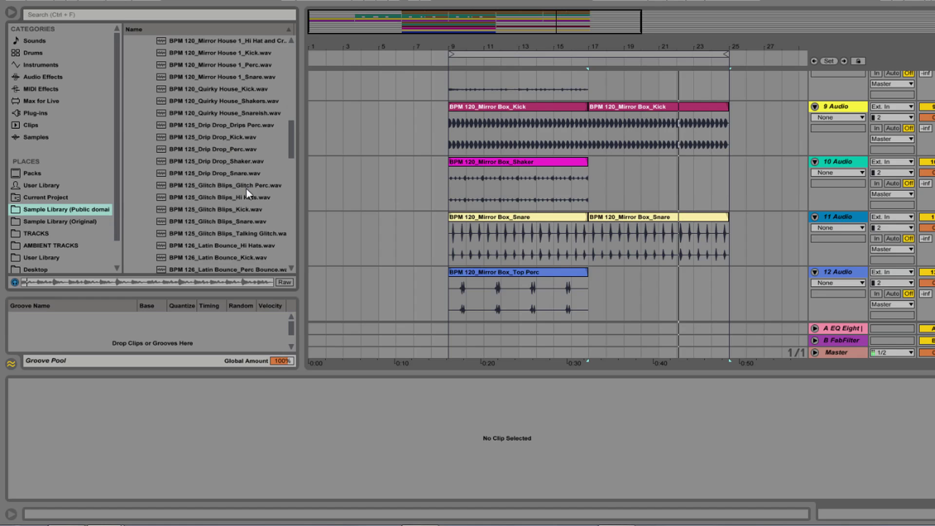
{"action": "left_click", "coordinate": [241, 173]}
{"action": "left_click", "coordinate": [242, 125]}
{"action": "left_click_drag", "start_coordinate": [230, 125], "coordinate": [592, 303]}
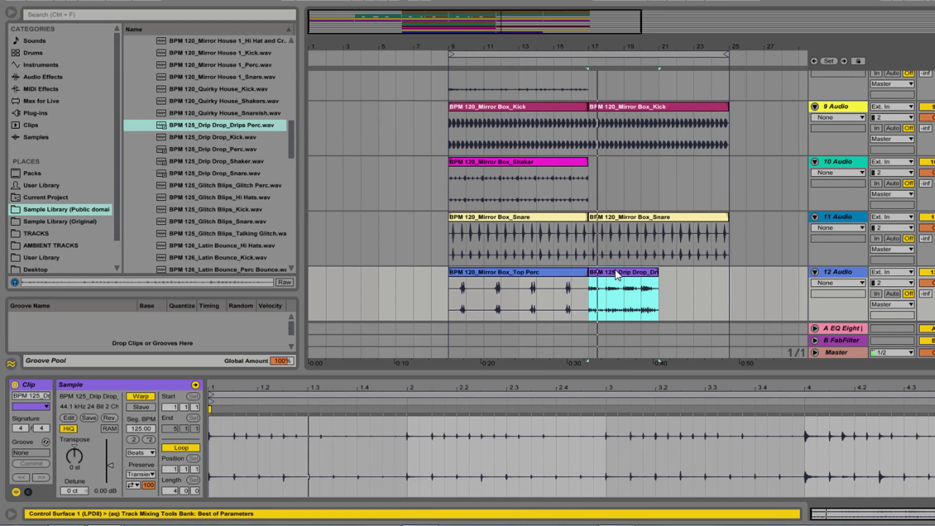
{"action": "key", "text": "ctrl+d"}
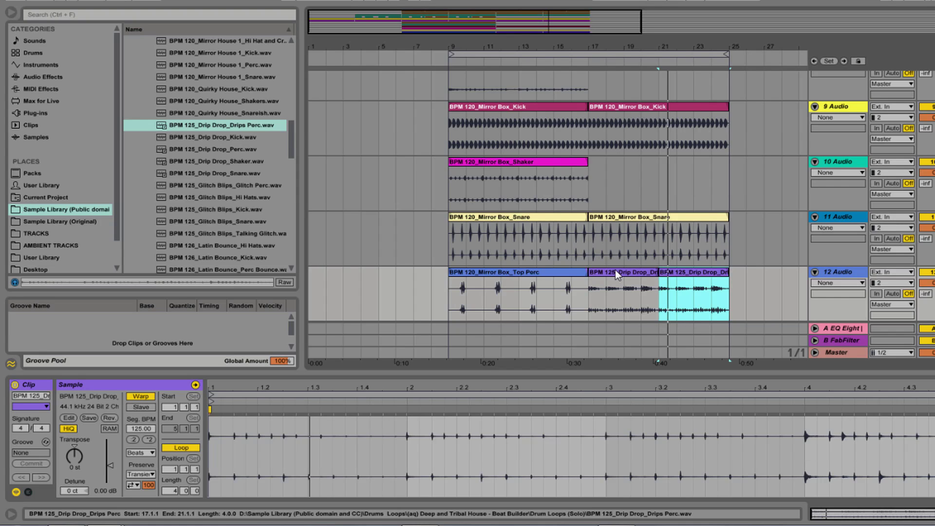
- Inspect the waveforms of the Mirror Box Snare clip at bar 17 and the Mirror Box Bass Drum Perc clip at bar 9
{"action": "left_click", "coordinate": [630, 217]}
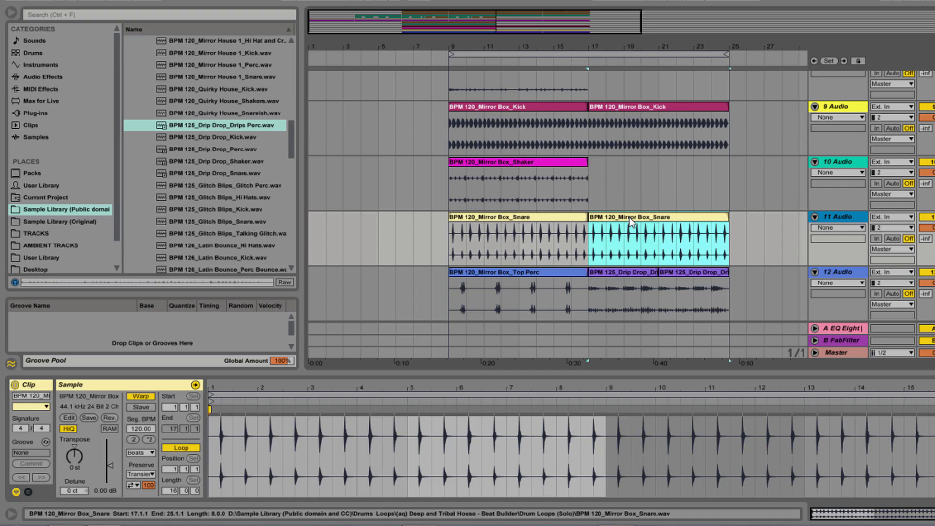
{"action": "scroll", "coordinate": [529, 223], "scroll_direction": "up", "scroll_amount": 5}
{"action": "left_click", "coordinate": [529, 223]}
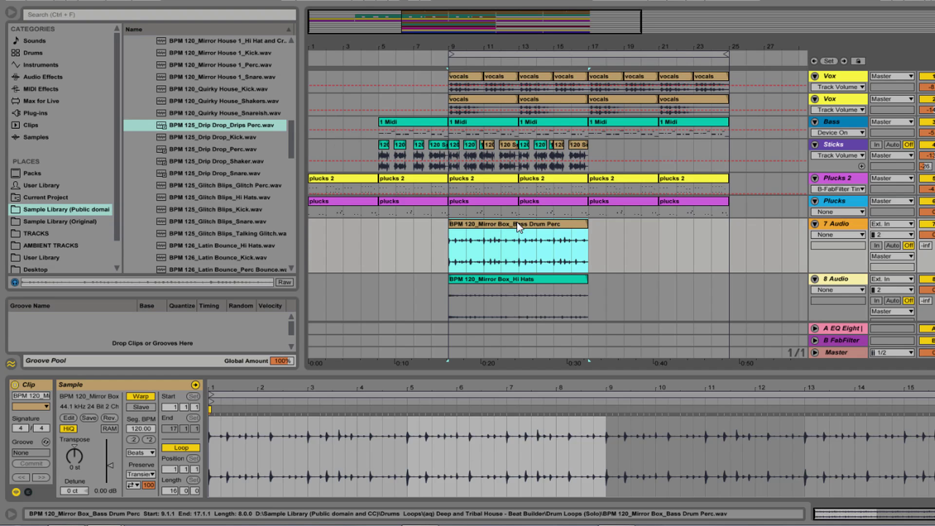
- Browse the Clap, Hi Hat Closed and Hi Hat Open samples in the One Shots folder, then collapse that folder
{"action": "scroll", "coordinate": [281, 63], "scroll_direction": "up", "scroll_amount": 10}
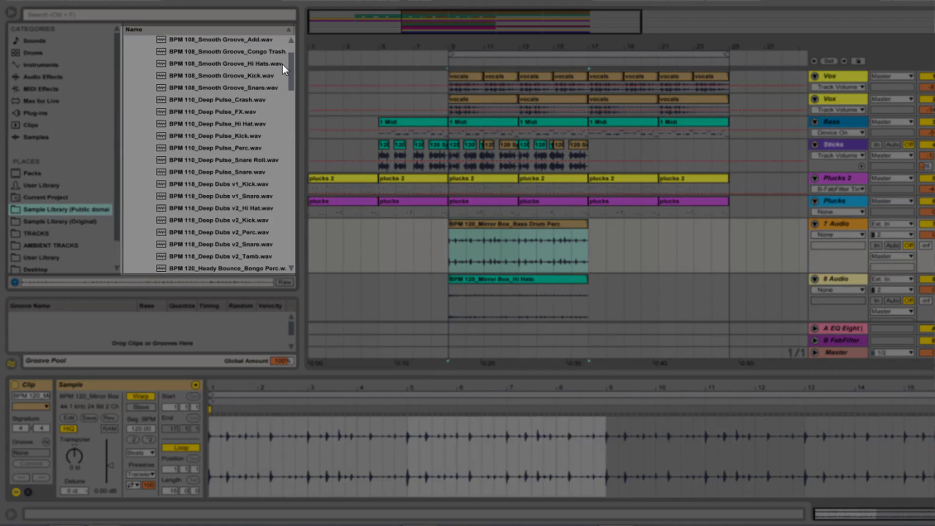
{"action": "left_click", "coordinate": [148, 53]}
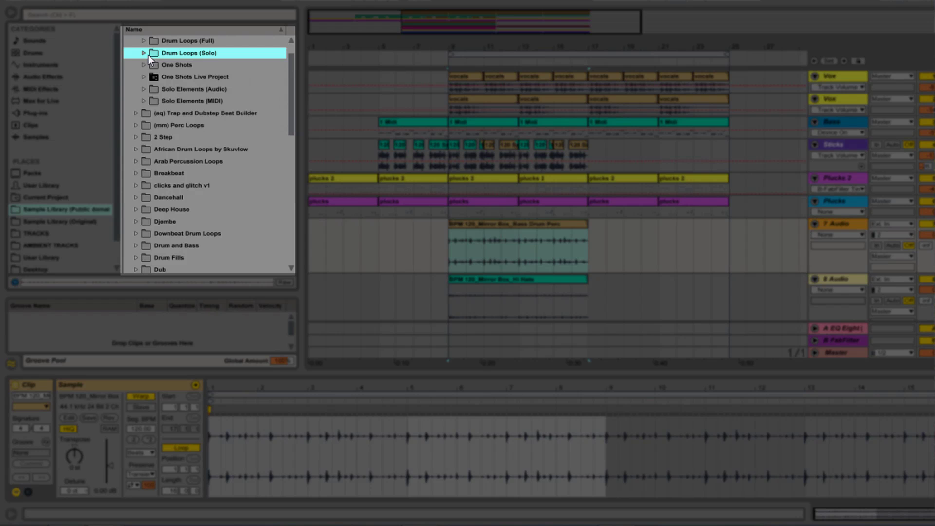
{"action": "left_click", "coordinate": [144, 66]}
{"action": "left_click", "coordinate": [151, 77]}
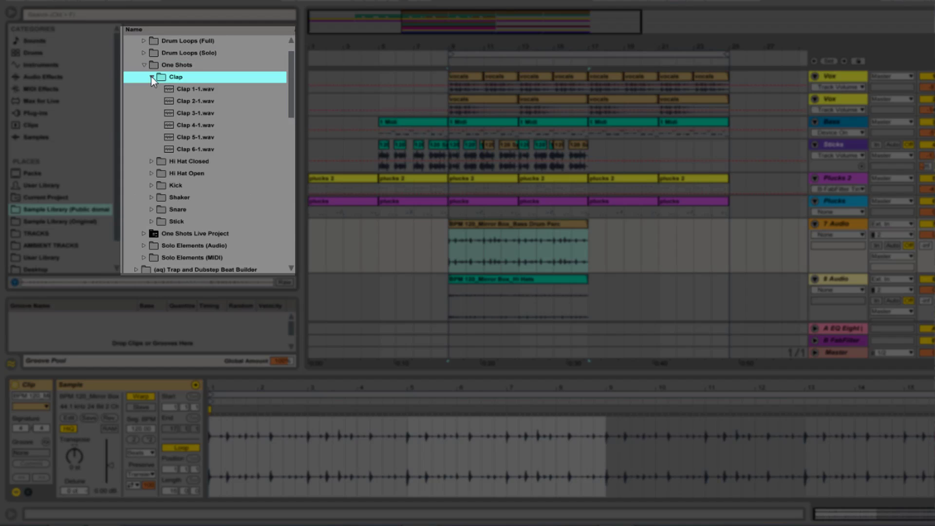
{"action": "left_click", "coordinate": [151, 162]}
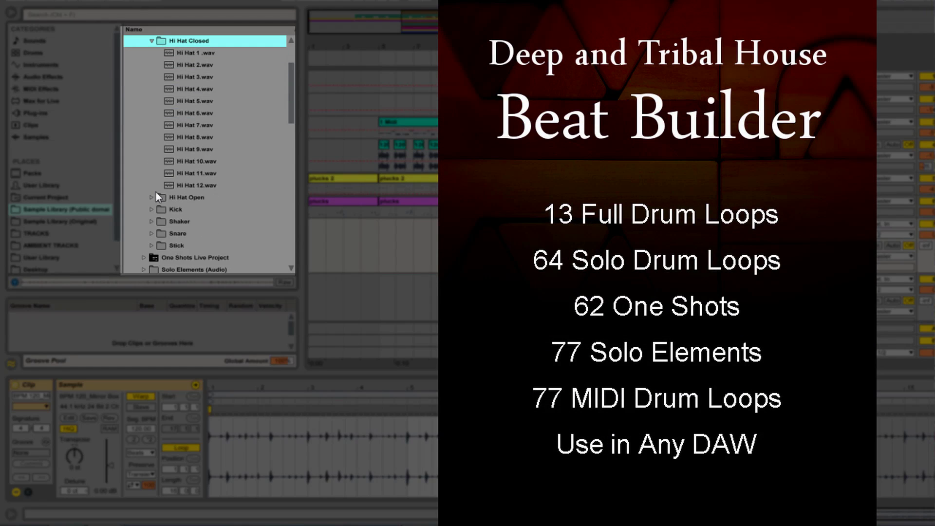
{"action": "left_click", "coordinate": [150, 197]}
{"action": "scroll", "coordinate": [180, 126], "scroll_direction": "up", "scroll_amount": 5}
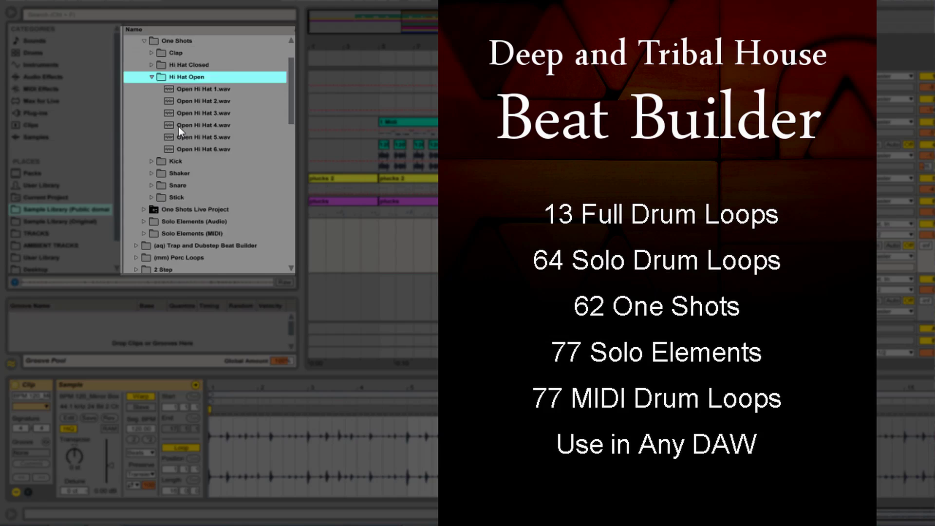
{"action": "left_click", "coordinate": [144, 66]}
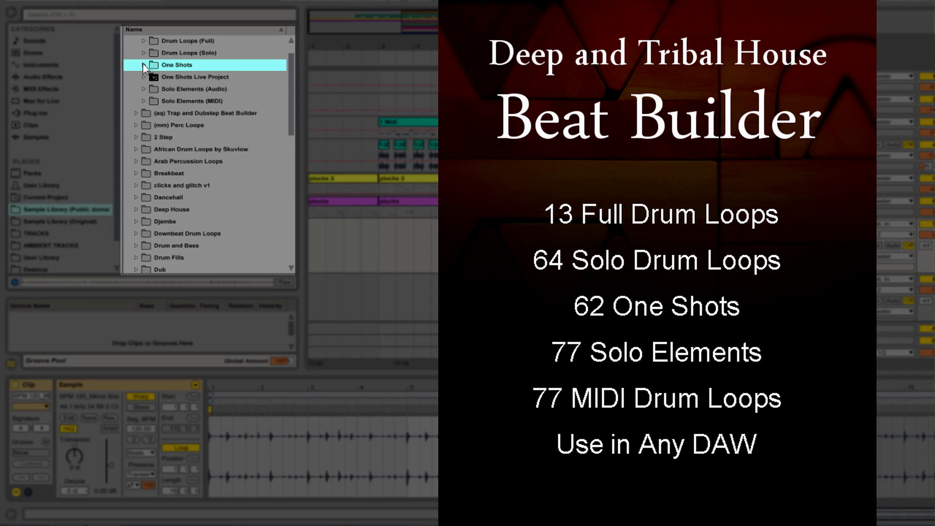
- Fill track 7 with BPM 125_Bolero_Perc from bar 17 to 23 and BPM 125_Cajon_Snare up to bar 25, from the Solo Elements percussion audio
{"action": "left_click", "coordinate": [148, 89]}
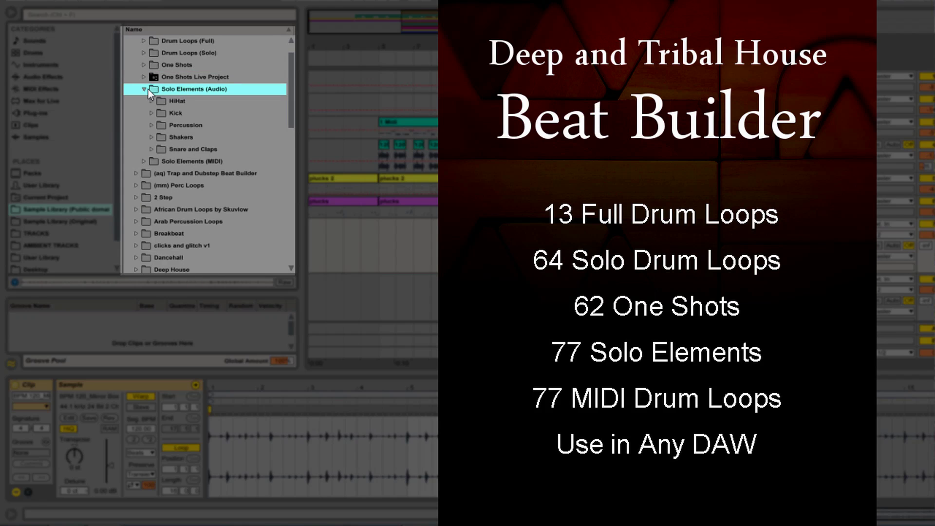
{"action": "left_click", "coordinate": [158, 125]}
{"action": "scroll", "coordinate": [154, 132], "scroll_direction": "down", "scroll_amount": 10}
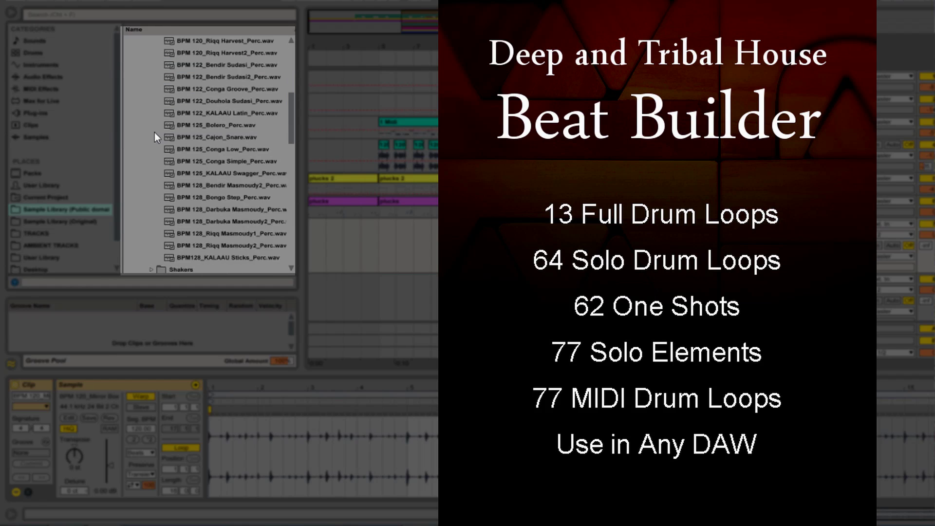
{"action": "scroll", "coordinate": [154, 133], "scroll_direction": "up", "scroll_amount": 6}
{"action": "left_click", "coordinate": [223, 161]}
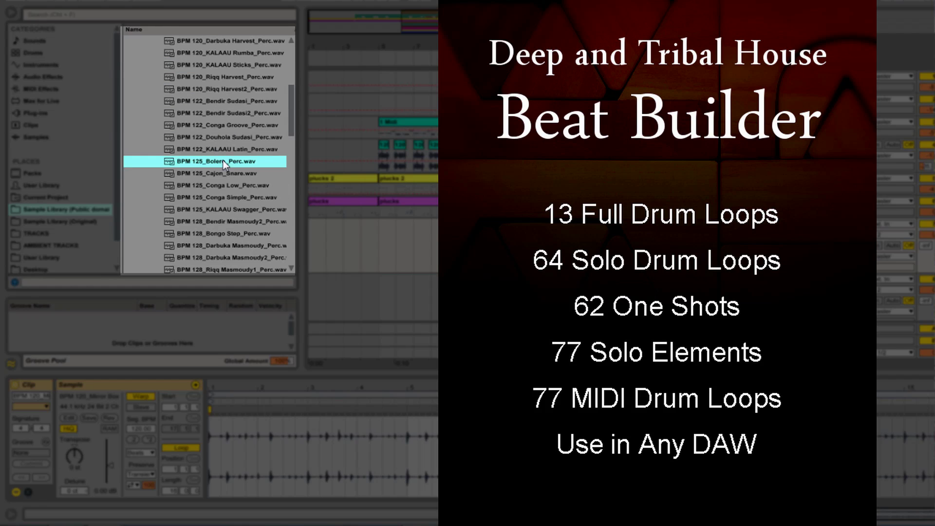
{"action": "key", "text": "Return"}
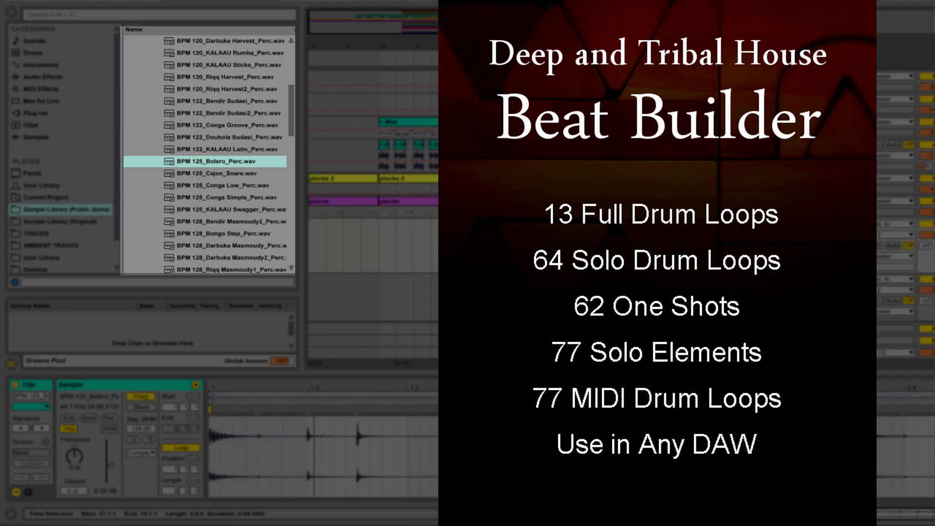
{"action": "key", "text": "Down"}
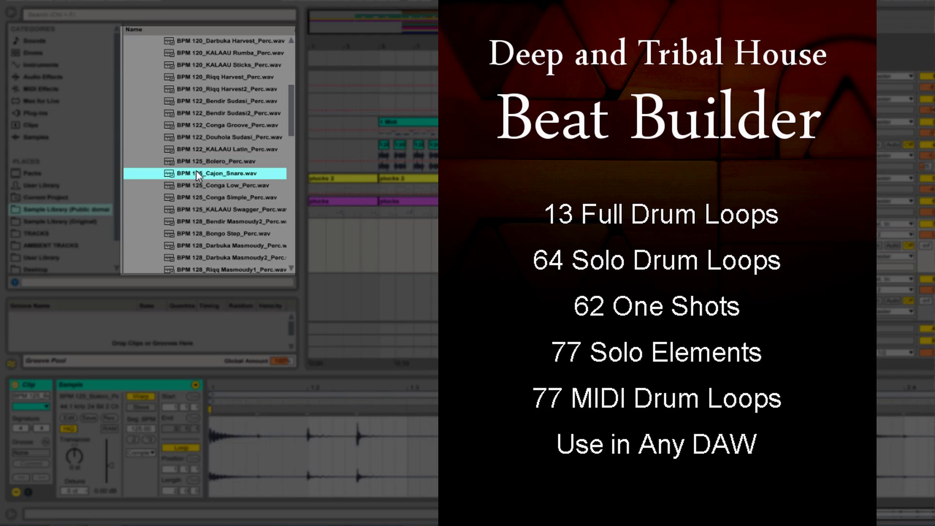
{"action": "key", "text": "Return"}
- Add the BPM 120_Simple Shake_Shakers loop to track 8 at bar 17 and collapse the Percussion and Shakers folders
{"action": "scroll", "coordinate": [260, 173], "scroll_direction": "up", "scroll_amount": 5}
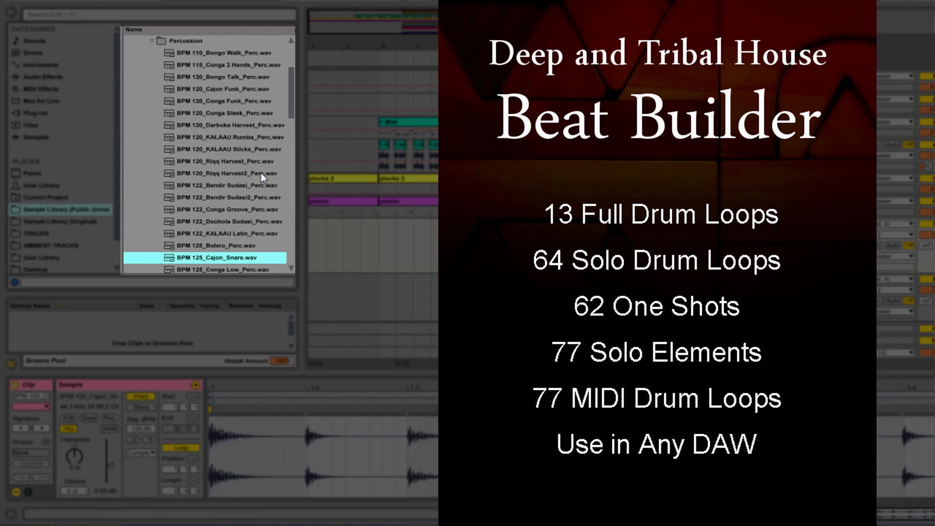
{"action": "left_click", "coordinate": [152, 114]}
{"action": "left_click", "coordinate": [154, 125]}
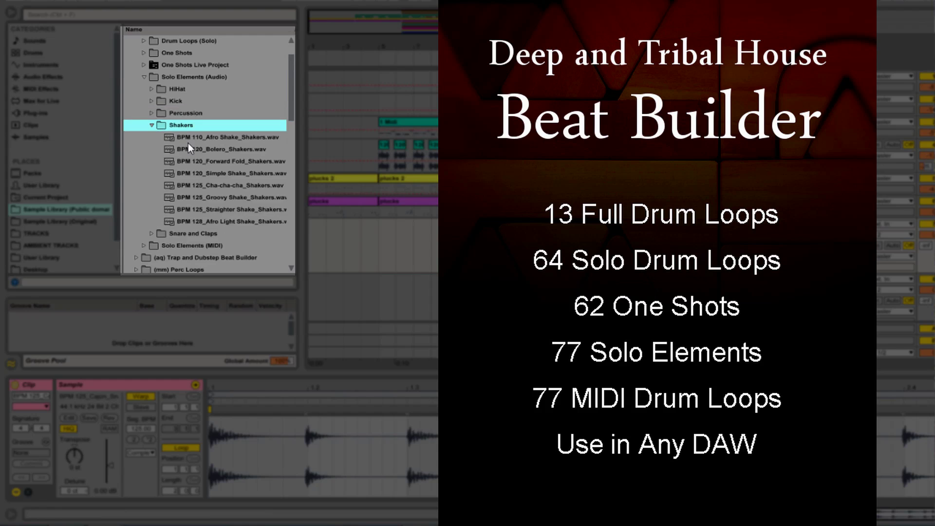
{"action": "scroll", "coordinate": [181, 142], "scroll_direction": "down", "scroll_amount": 2}
{"action": "left_click", "coordinate": [218, 129]}
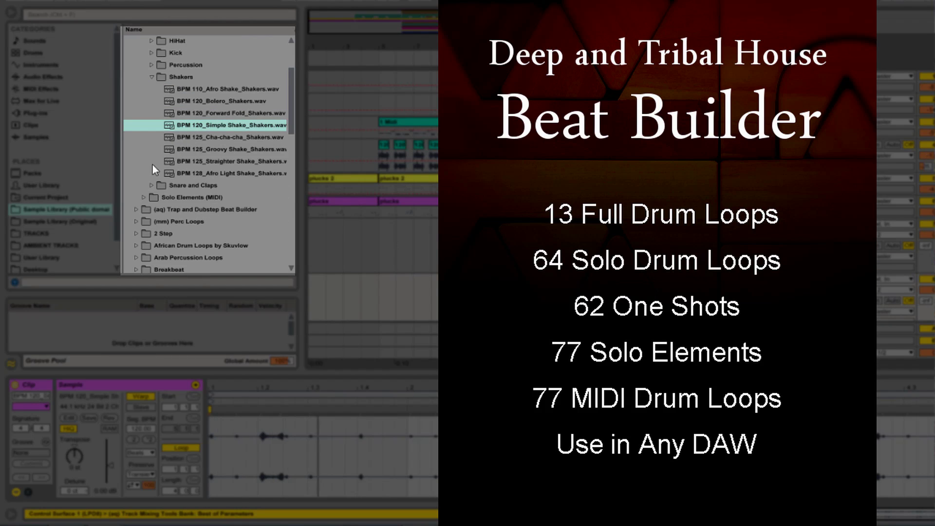
{"action": "scroll", "coordinate": [146, 161], "scroll_direction": "up", "scroll_amount": 2}
{"action": "left_click", "coordinate": [151, 126]}
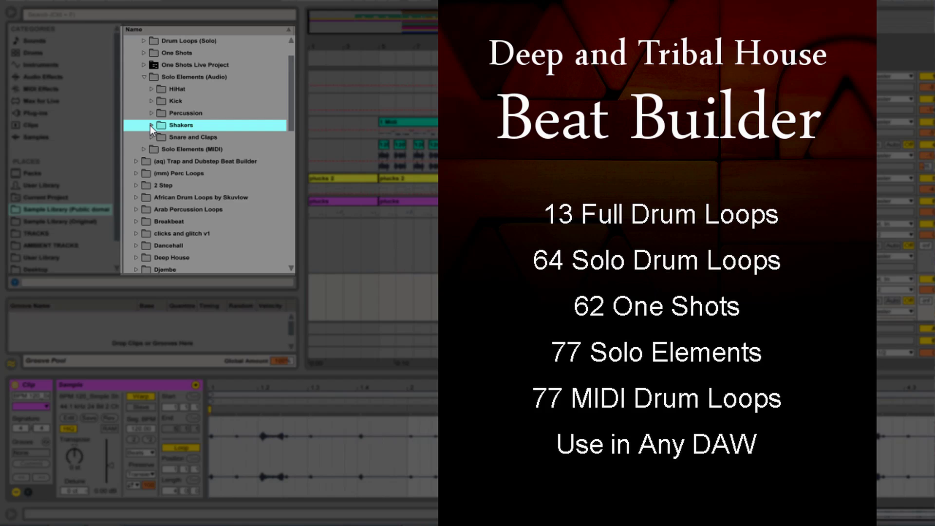
- Look through the HiHats patterns in the Solo Elements (MIDI) folder and collapse the folder
{"action": "left_click", "coordinate": [144, 150]}
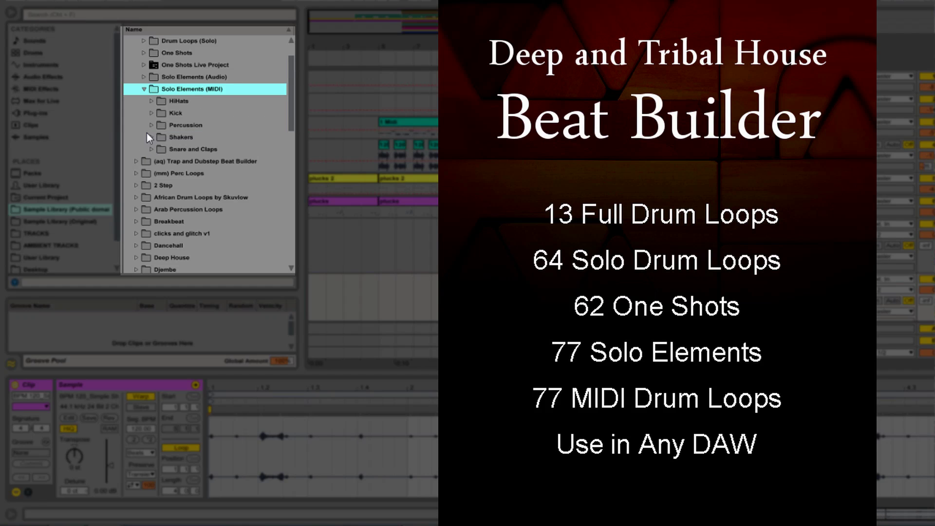
{"action": "left_click", "coordinate": [153, 101]}
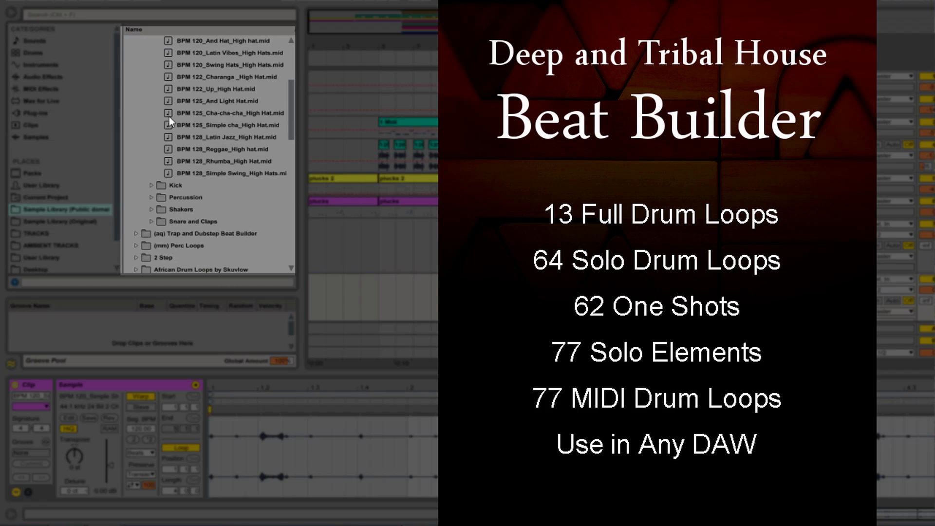
{"action": "key", "text": "Left"}
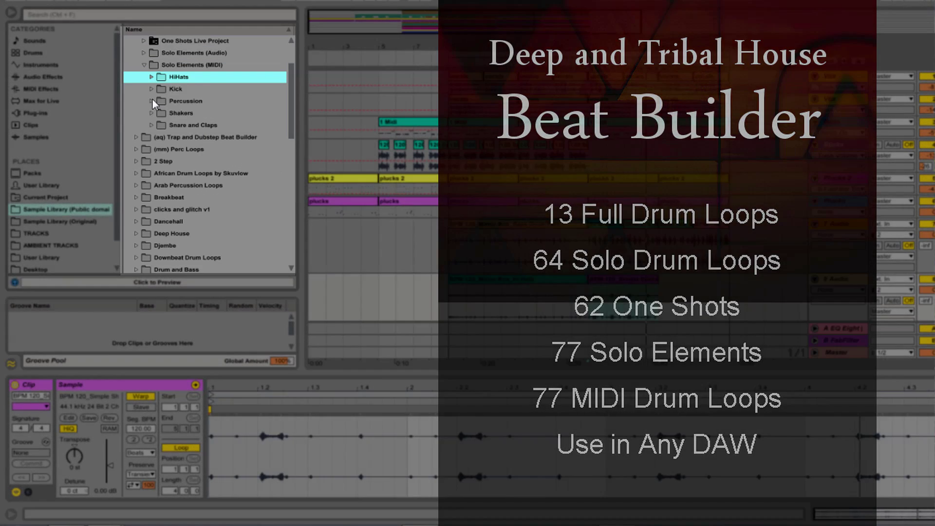
{"action": "key", "text": "Left"}
{"action": "key", "text": "Left"}
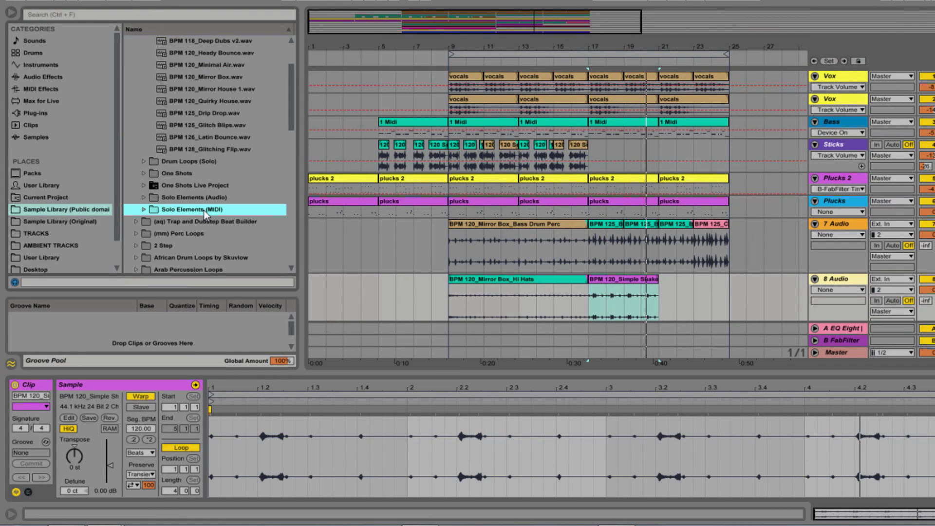